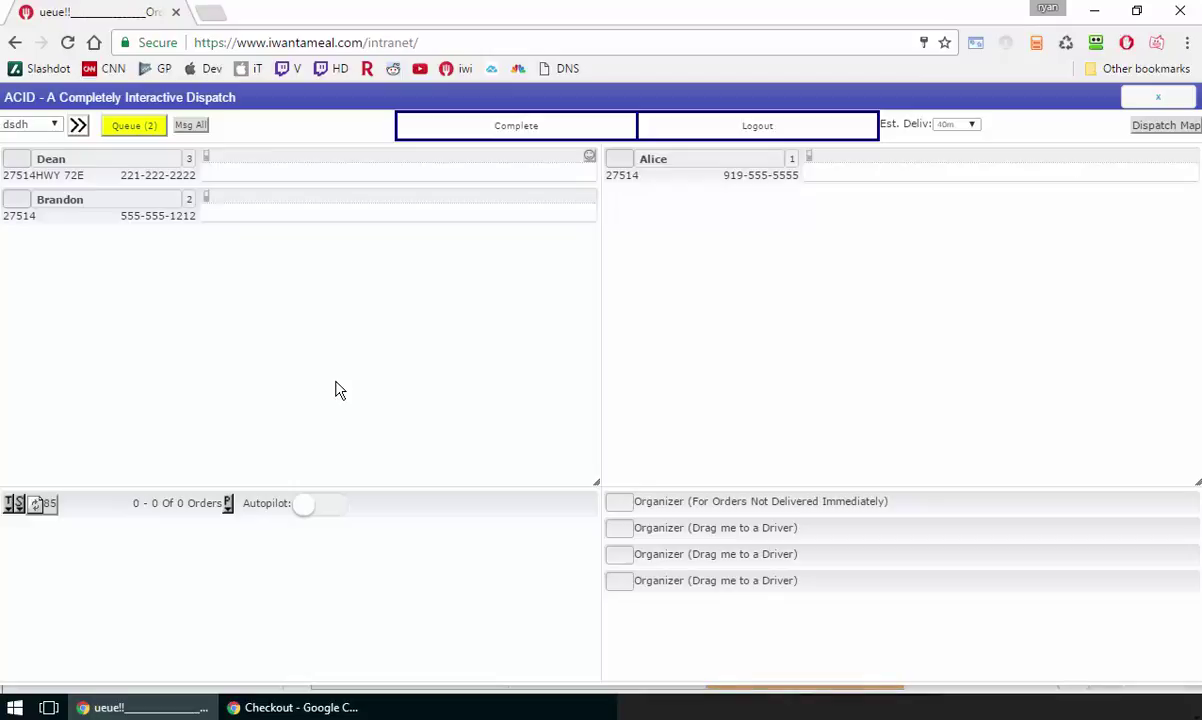
pyautogui.click(136, 127)
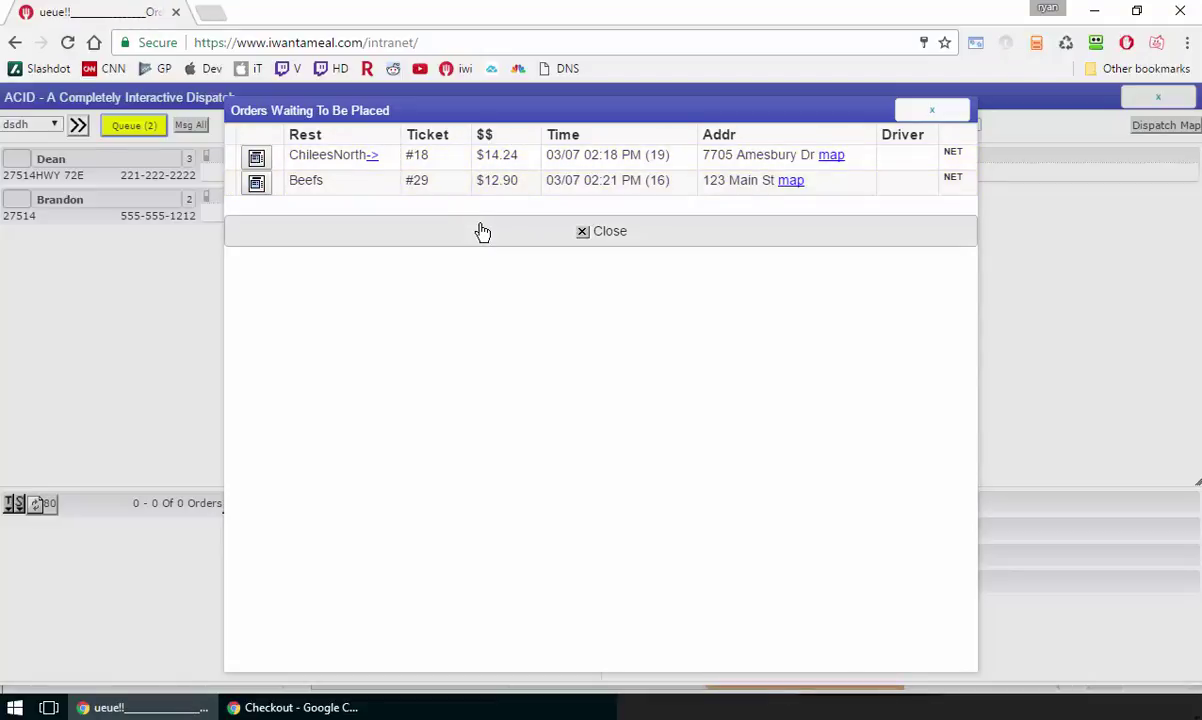
pyautogui.click(437, 231)
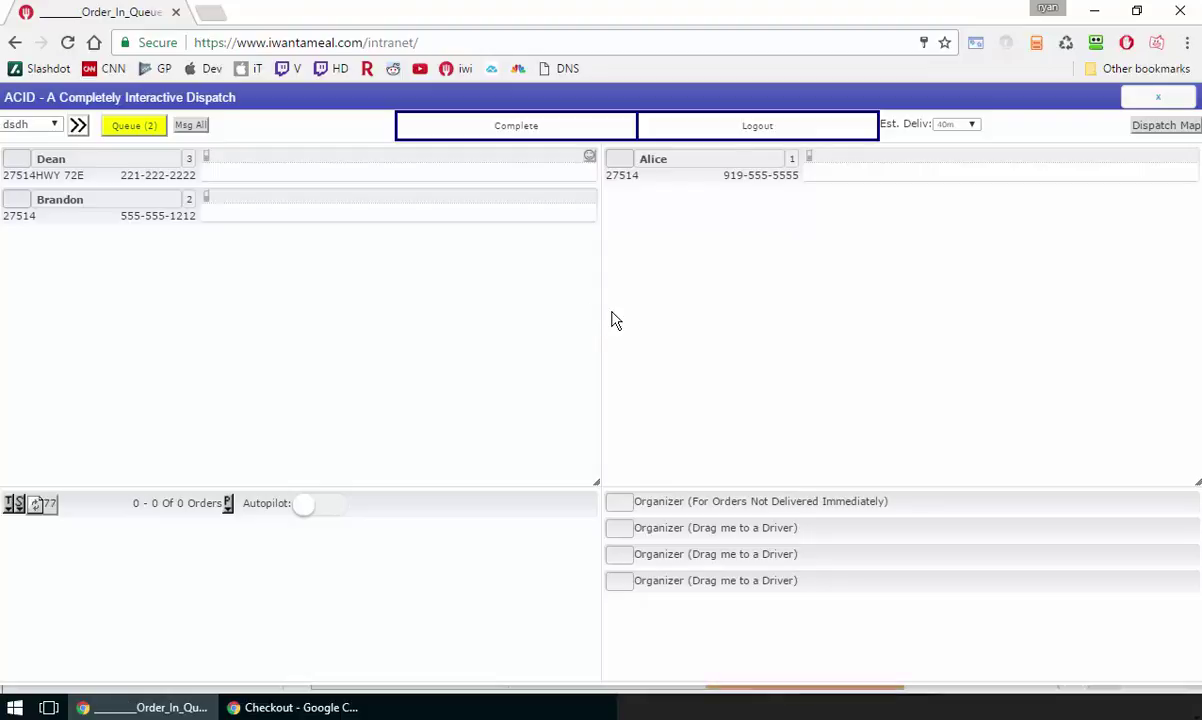
pyautogui.click(150, 128)
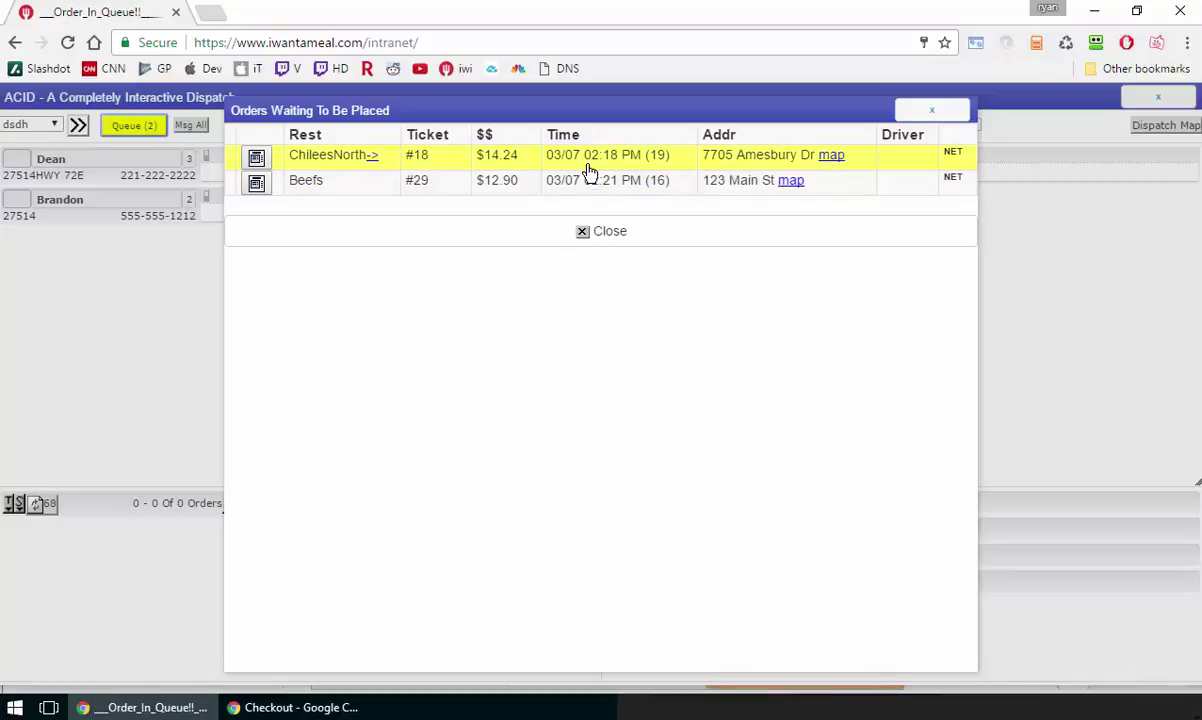
pyautogui.click(481, 241)
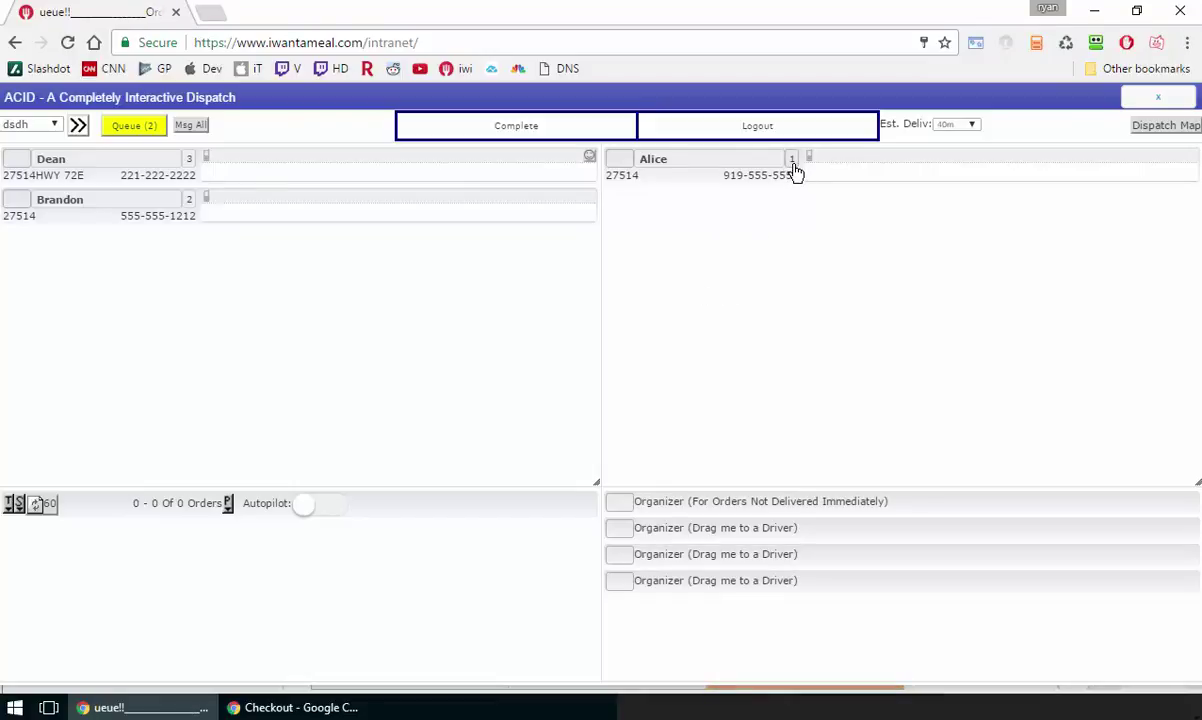
pyautogui.click(140, 131)
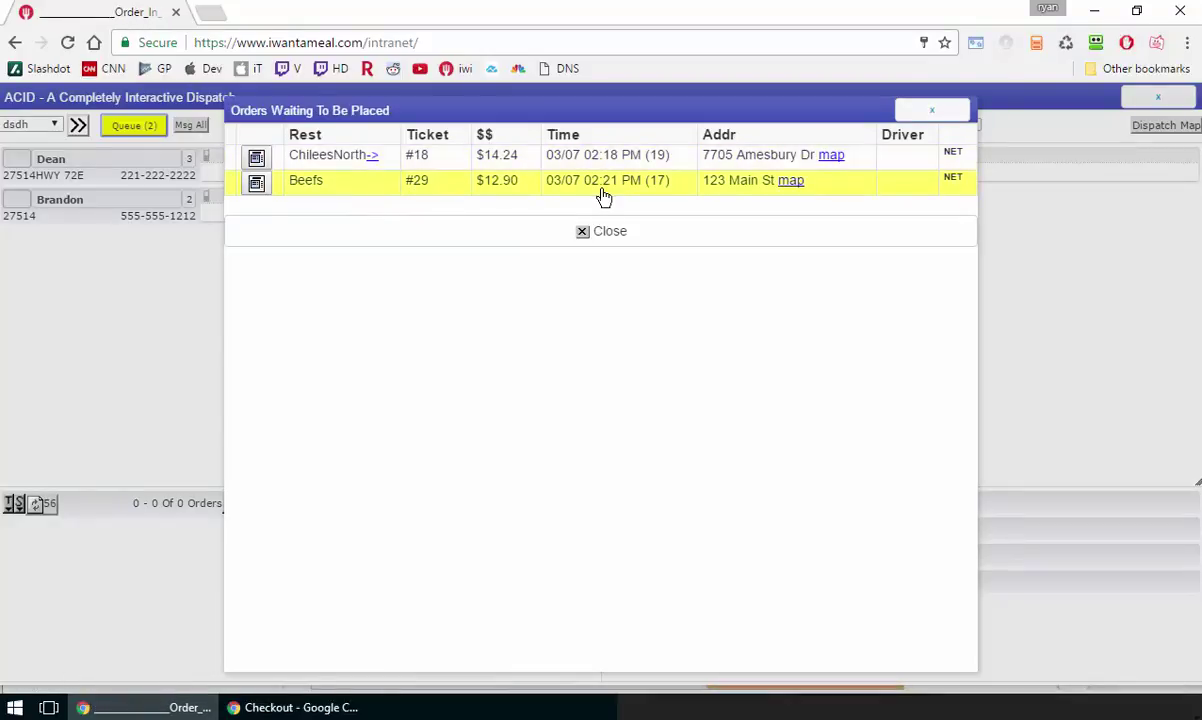
# - Close the waiting orders list, switch Autopilot on, and open ChileesNorth #18's order details
pyautogui.click(541, 234)
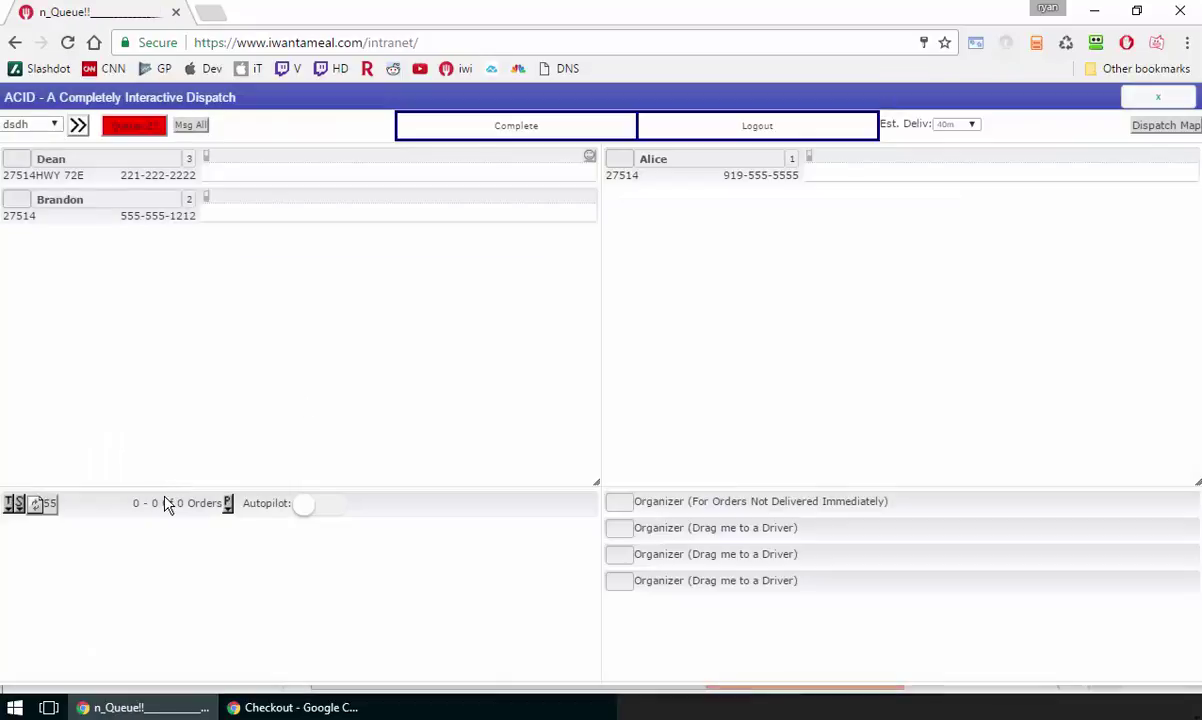
pyautogui.click(324, 508)
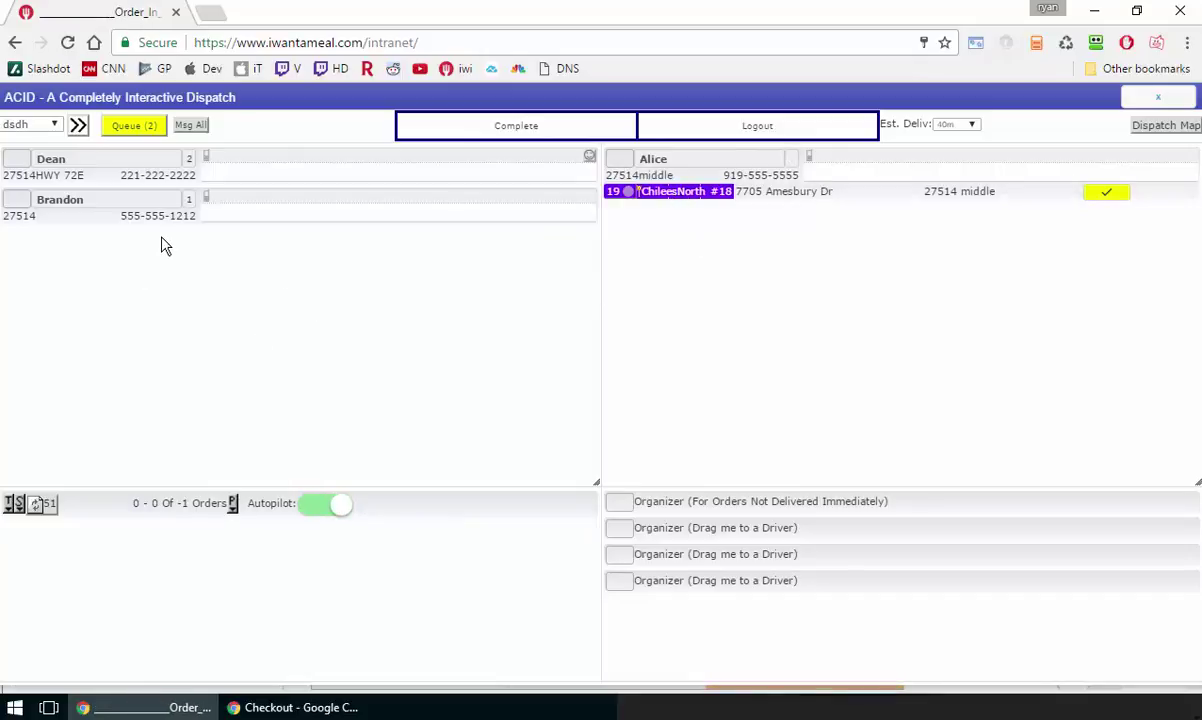
pyautogui.click(679, 195)
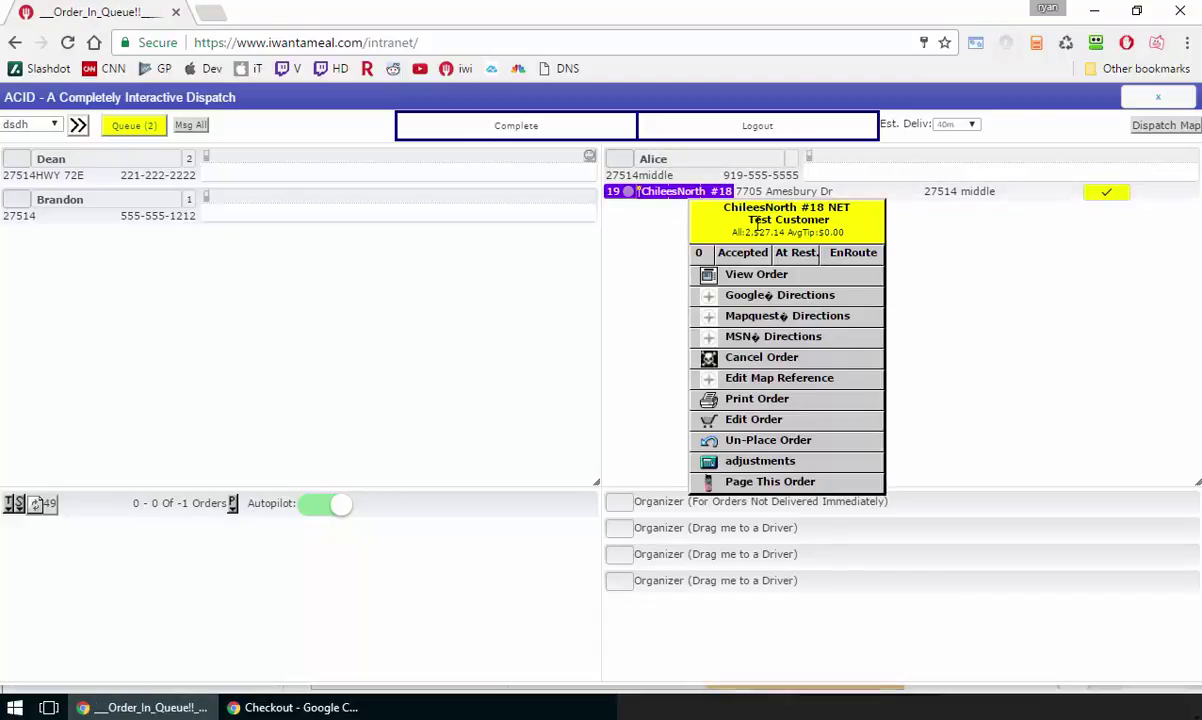
pyautogui.click(760, 272)
# - Check #18's history shows called in, pushed to YouMenu device, given and paged to Alice
pyautogui.click(586, 522)
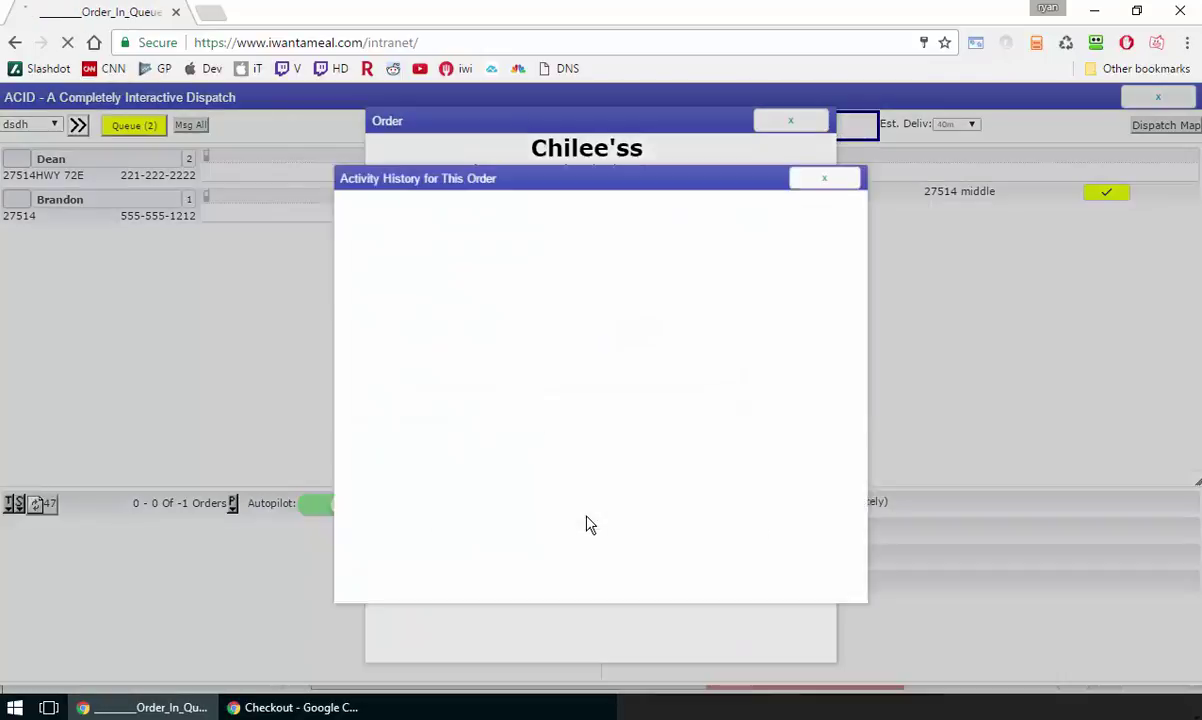
pyautogui.doubleClick(831, 328)
pyautogui.click(822, 357)
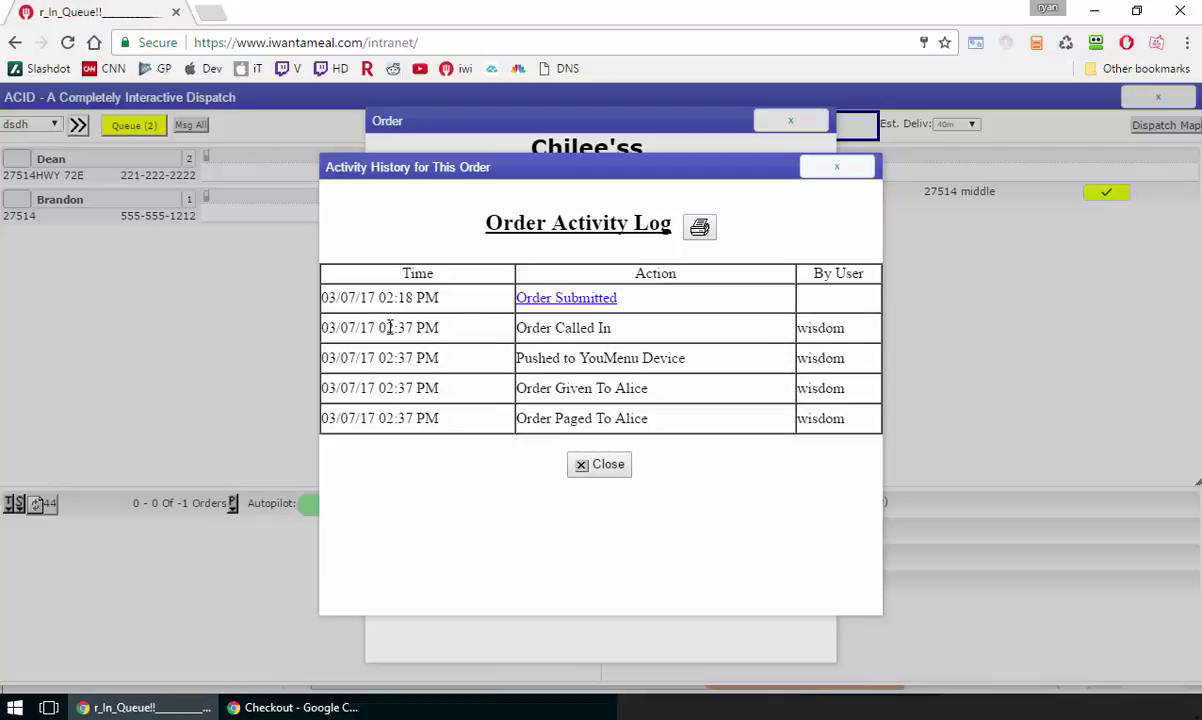
pyautogui.moveTo(517, 328); pyautogui.dragTo(619, 337)
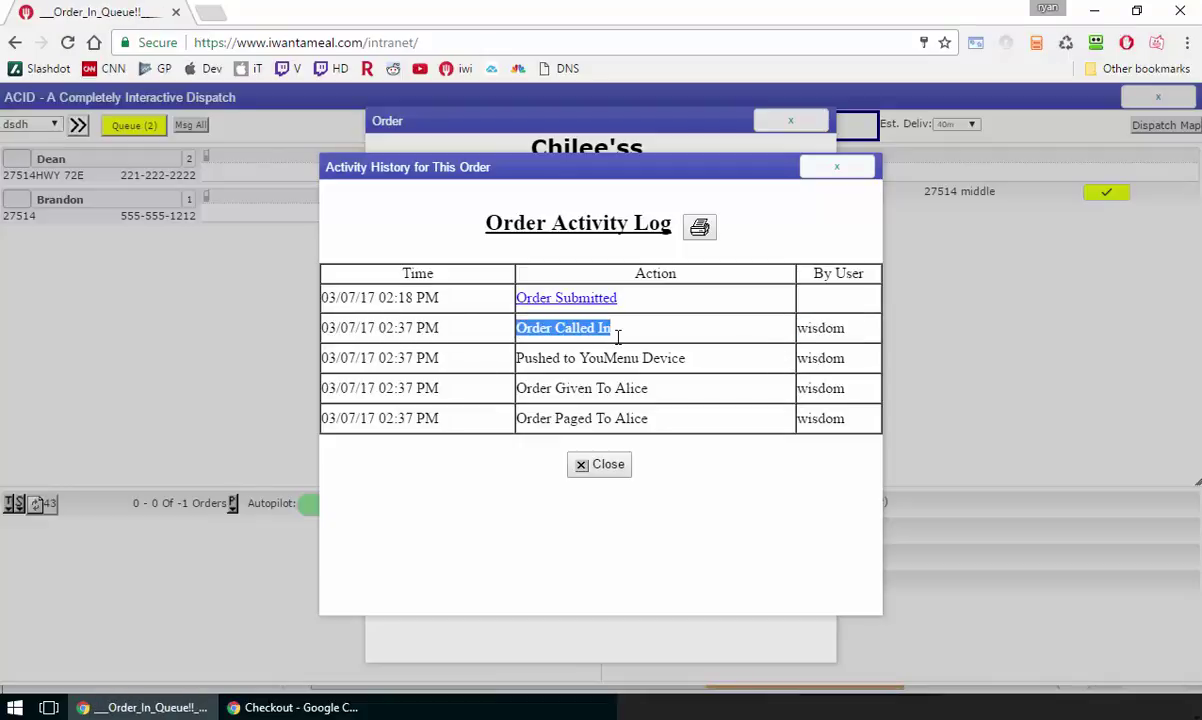
pyautogui.moveTo(518, 356); pyautogui.dragTo(750, 390)
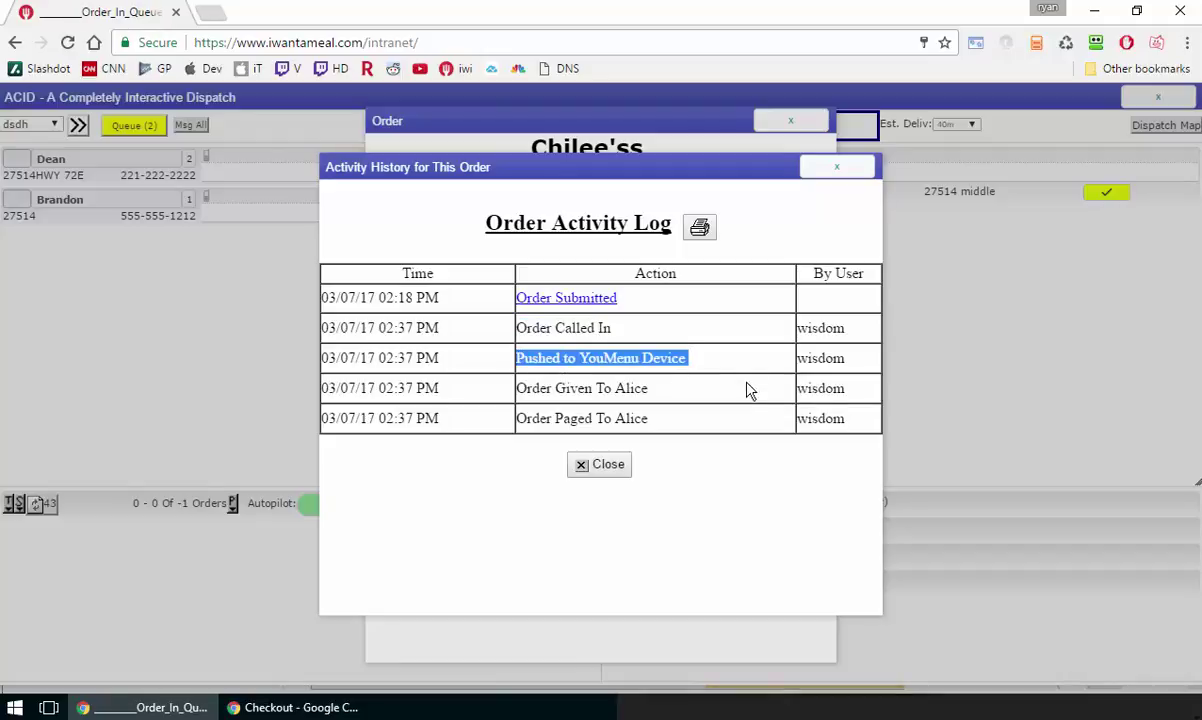
pyautogui.moveTo(518, 388); pyautogui.dragTo(622, 386)
pyautogui.click(596, 392)
pyautogui.moveTo(518, 388); pyautogui.dragTo(652, 389)
pyautogui.moveTo(518, 418); pyautogui.dragTo(650, 420)
pyautogui.click(552, 420)
pyautogui.click(608, 466)
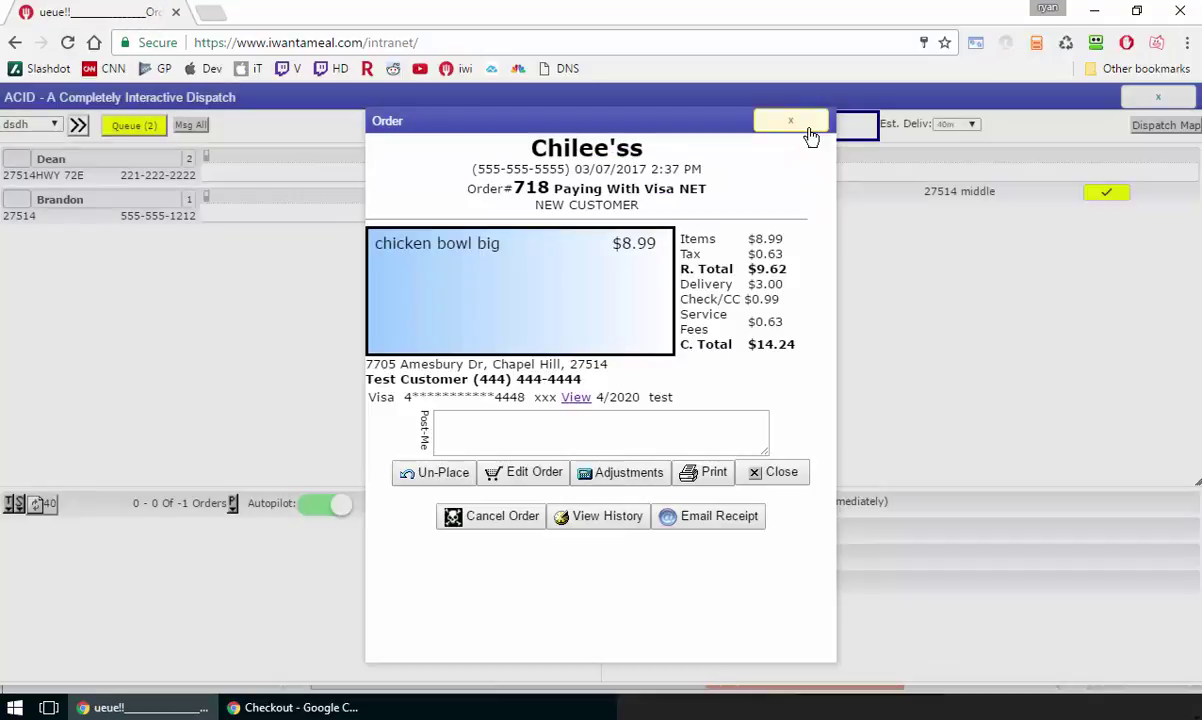
pyautogui.click(790, 122)
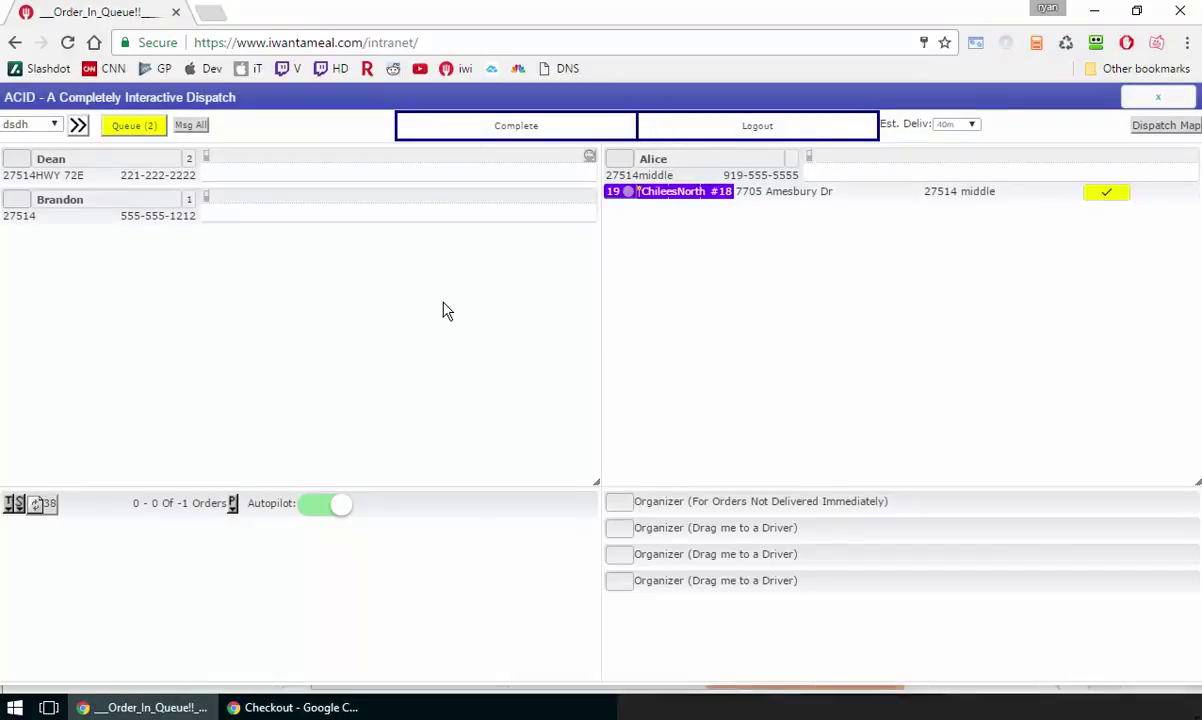
# - Open the waiting orders queue, let Autopilot assign Beefs #29 to Brandon, then close it
pyautogui.click(142, 126)
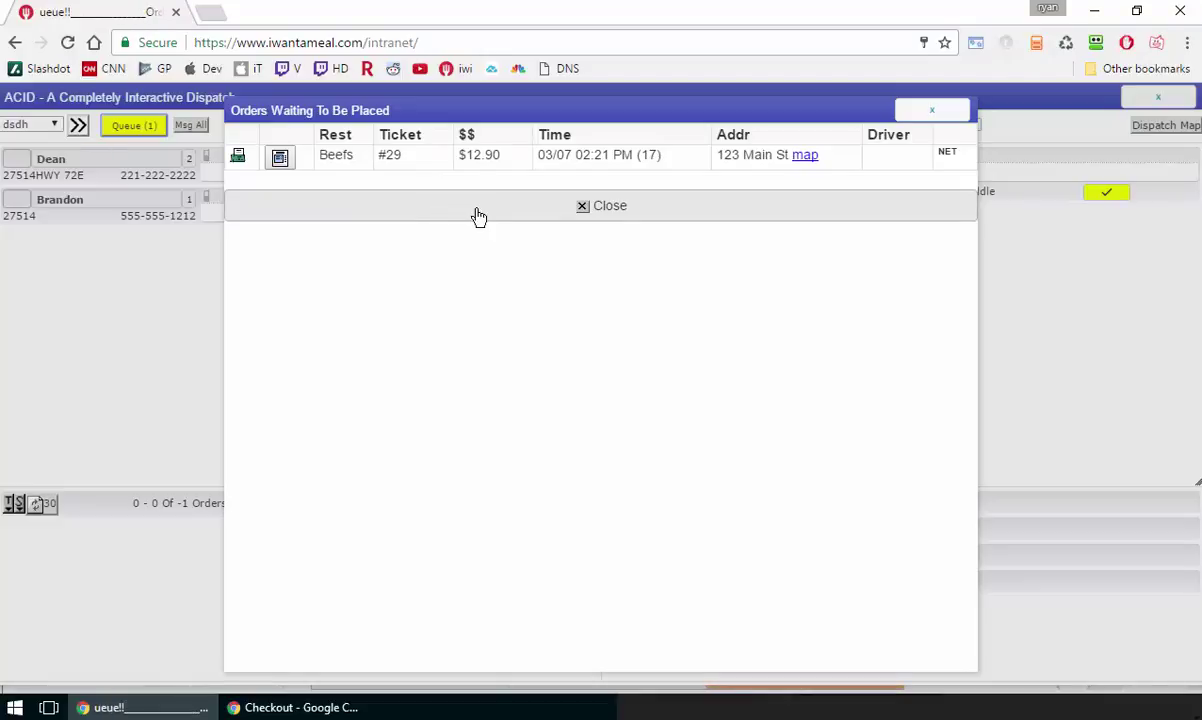
pyautogui.click(455, 184)
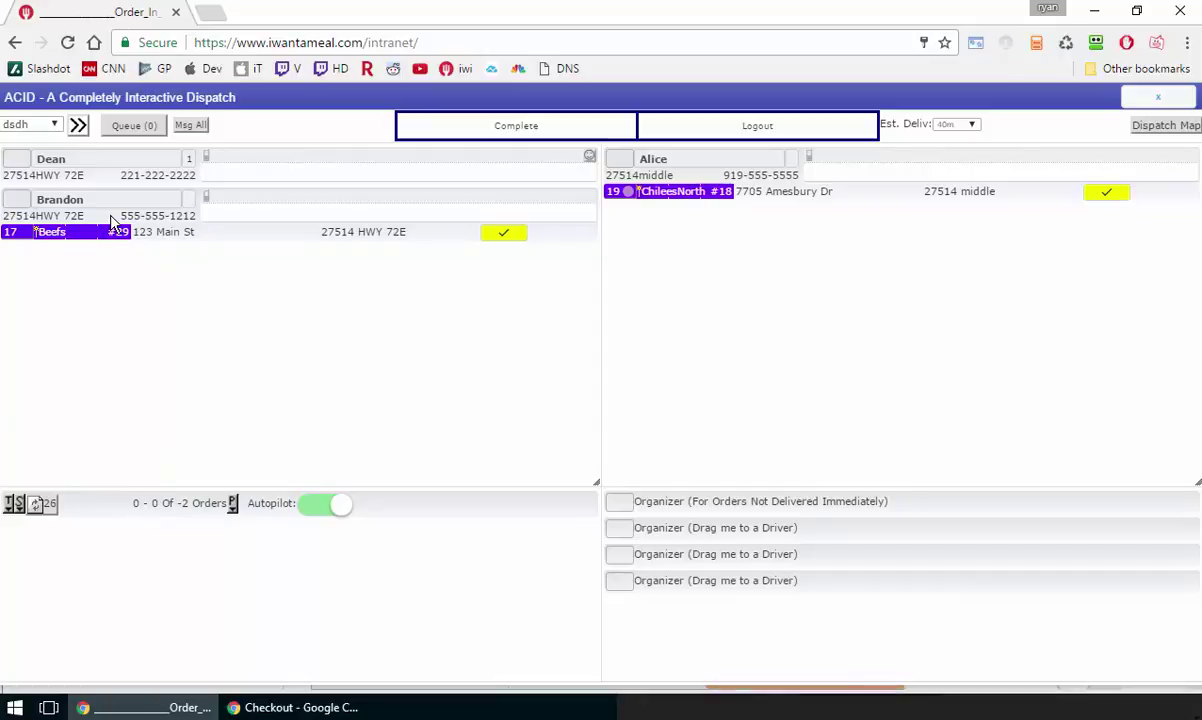
# - Confirm the Beefs #29 activity history shows its driver was paged, then close both dialogs
pyautogui.click(80, 234)
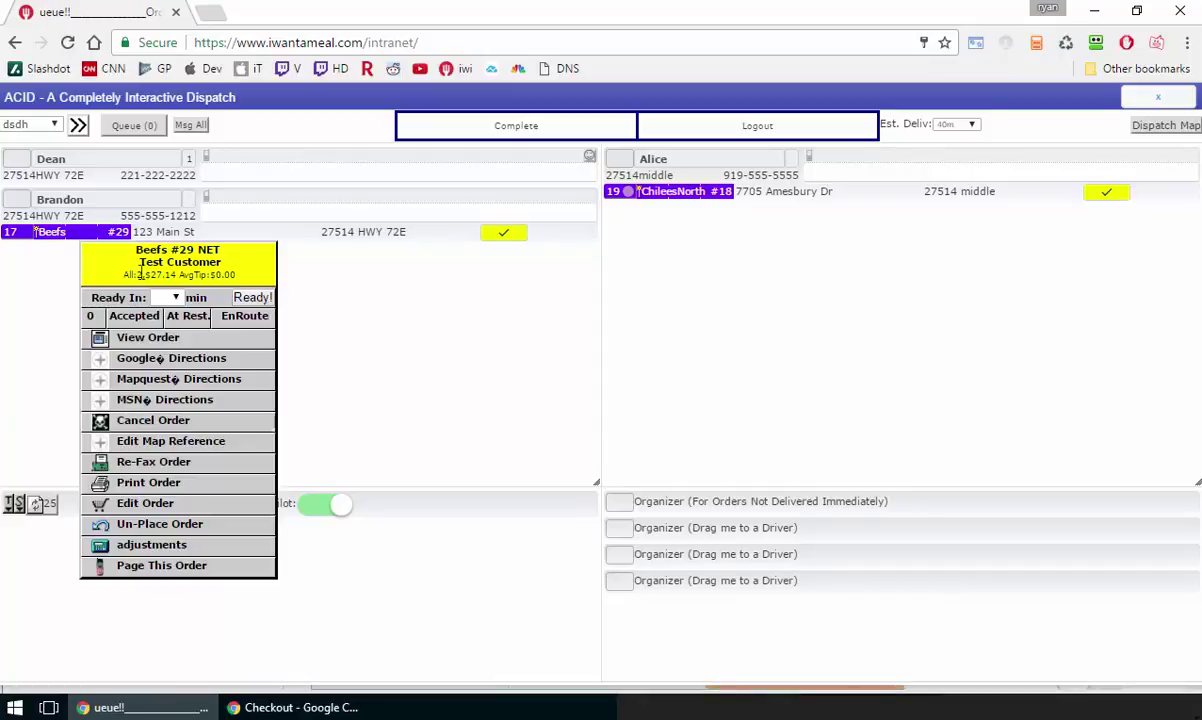
pyautogui.click(148, 338)
pyautogui.click(610, 477)
pyautogui.moveTo(531, 421); pyautogui.dragTo(681, 421)
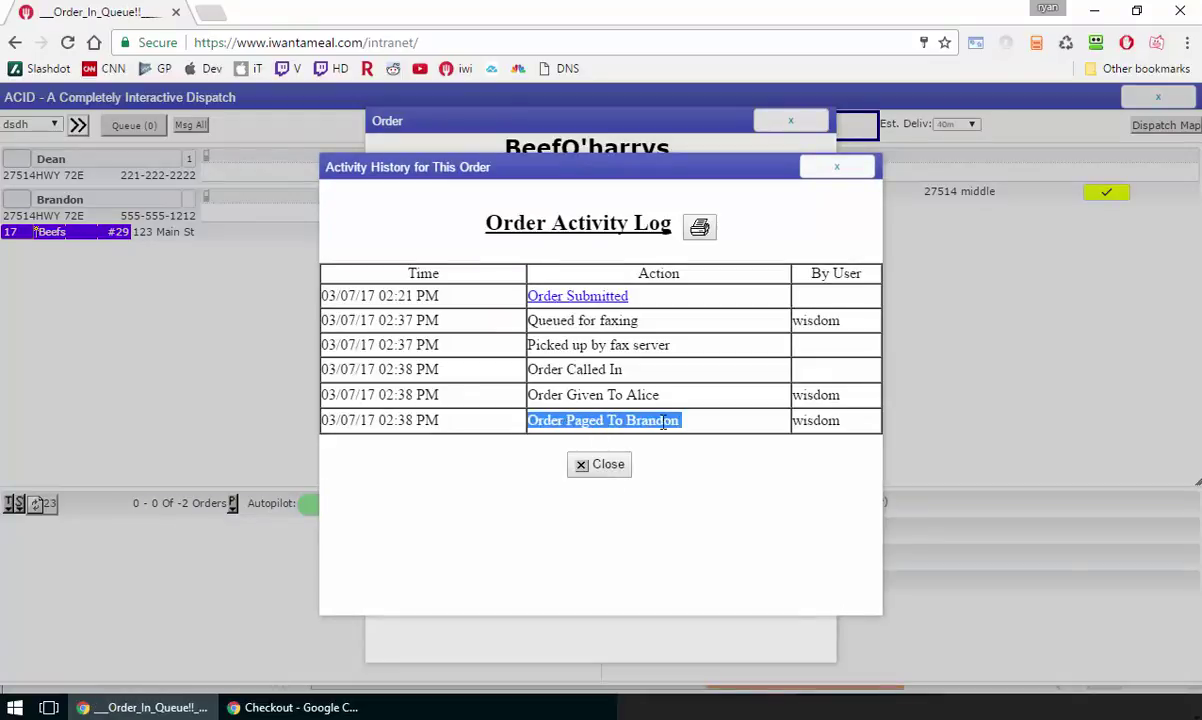
pyautogui.click(604, 465)
pyautogui.click(792, 121)
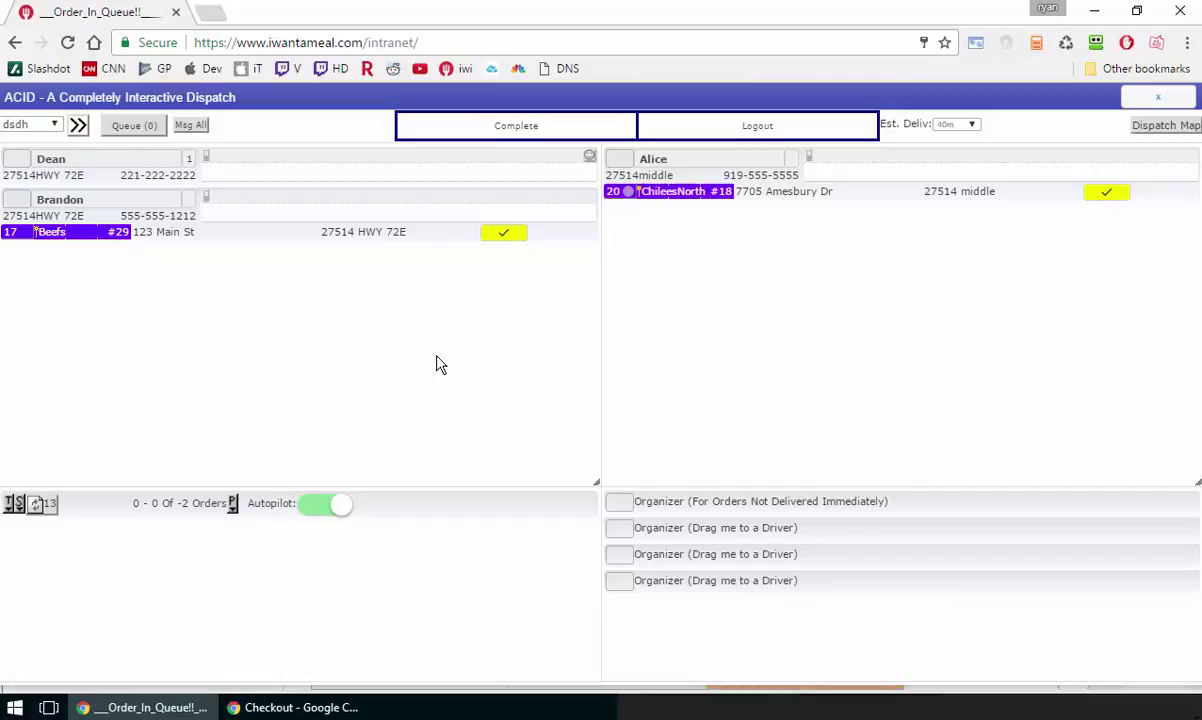
# - Place the ChileesNorth checkout order paid by Master Card, then return to the dispatch board
pyautogui.click(300, 704)
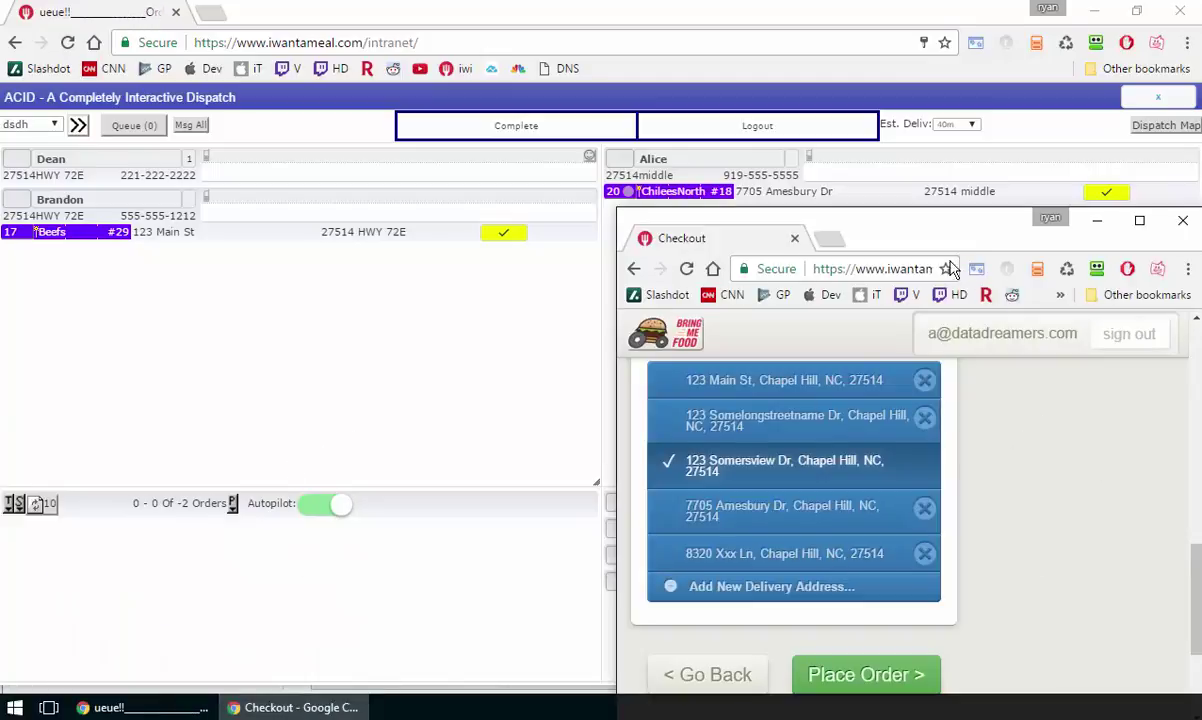
pyautogui.click(893, 677)
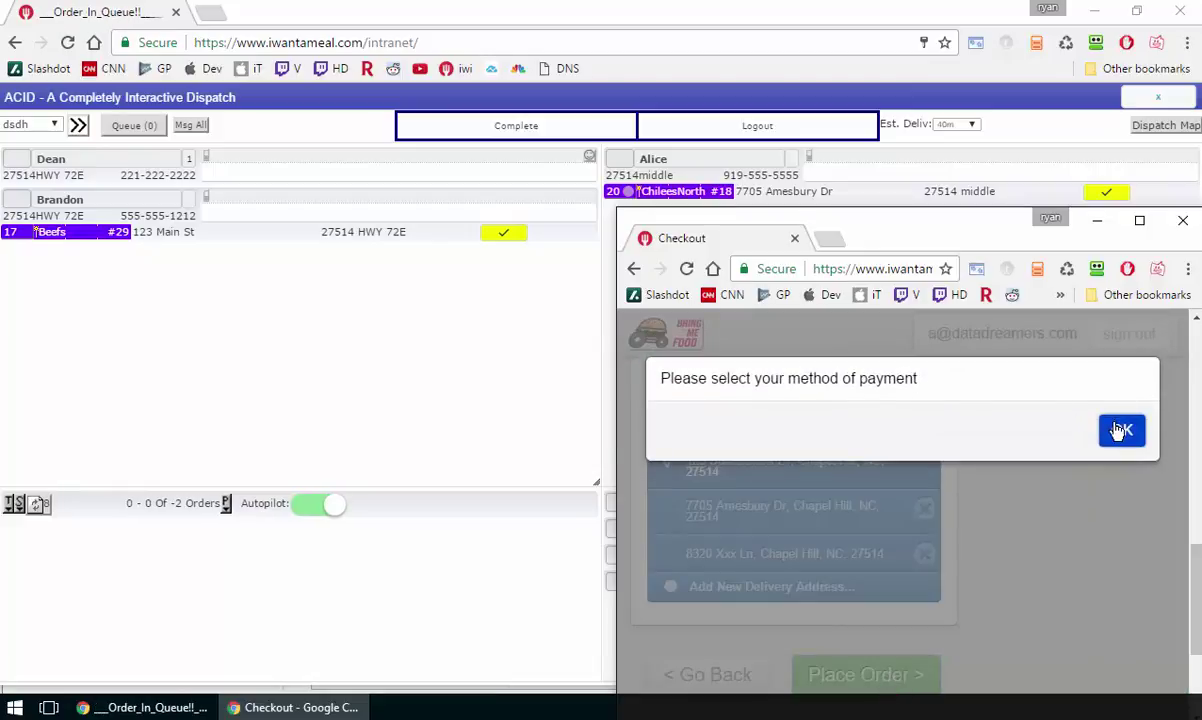
pyautogui.click(1121, 430)
pyautogui.click(785, 463)
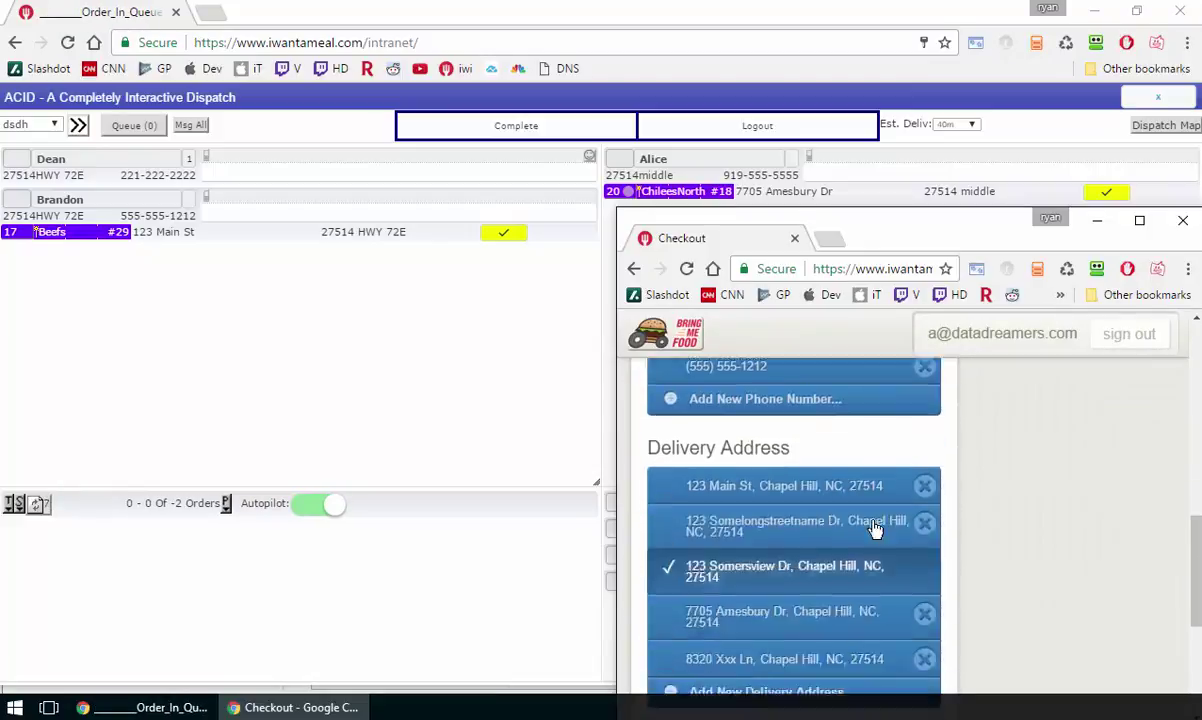
pyautogui.click(866, 470)
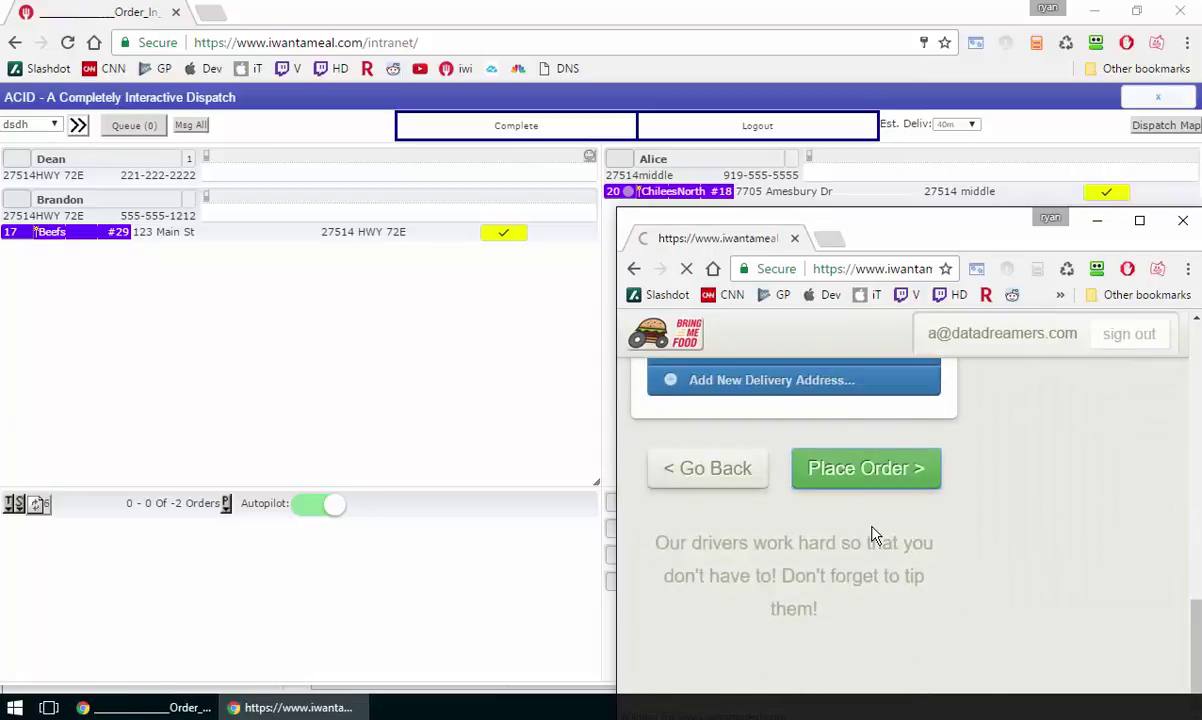
pyautogui.click(376, 406)
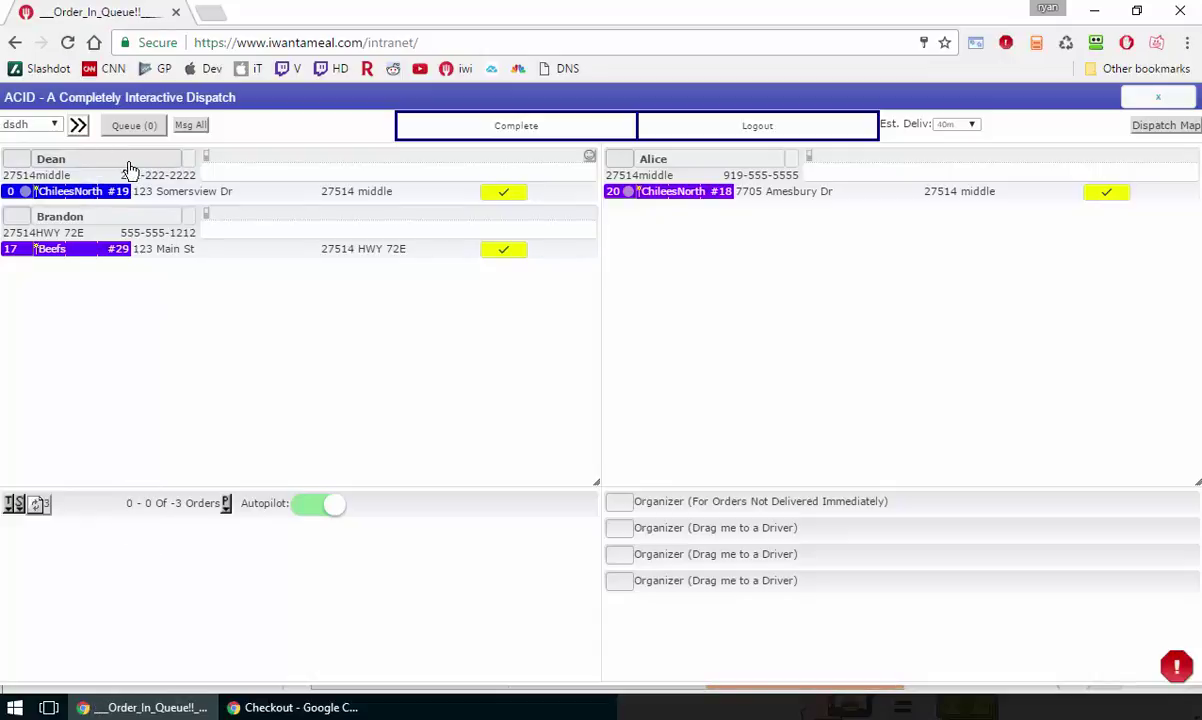
pyautogui.click(70, 191)
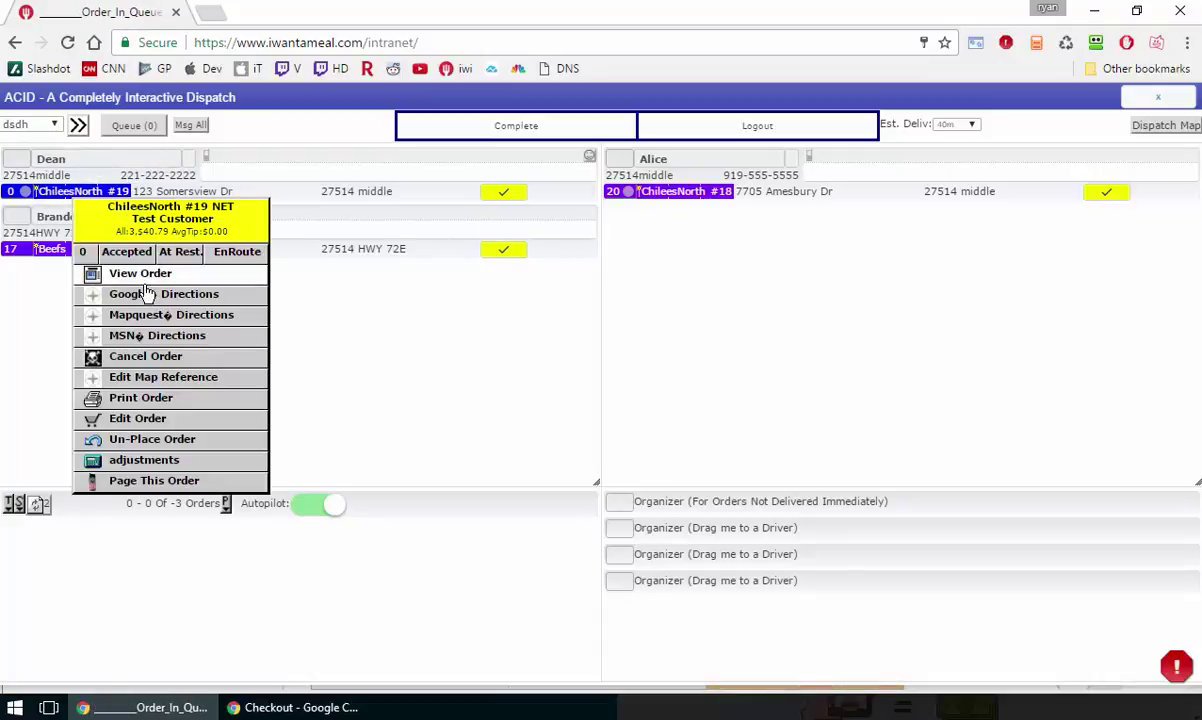
pyautogui.click(200, 273)
pyautogui.click(563, 503)
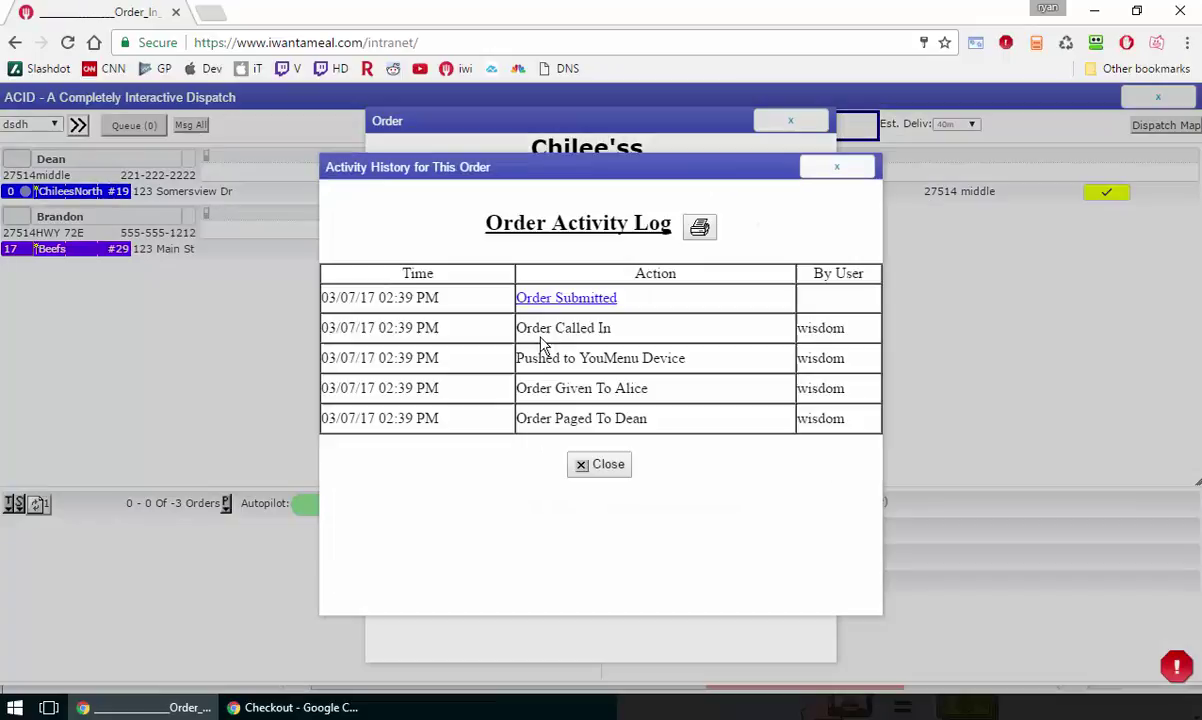
pyautogui.click(815, 170)
pyautogui.click(791, 124)
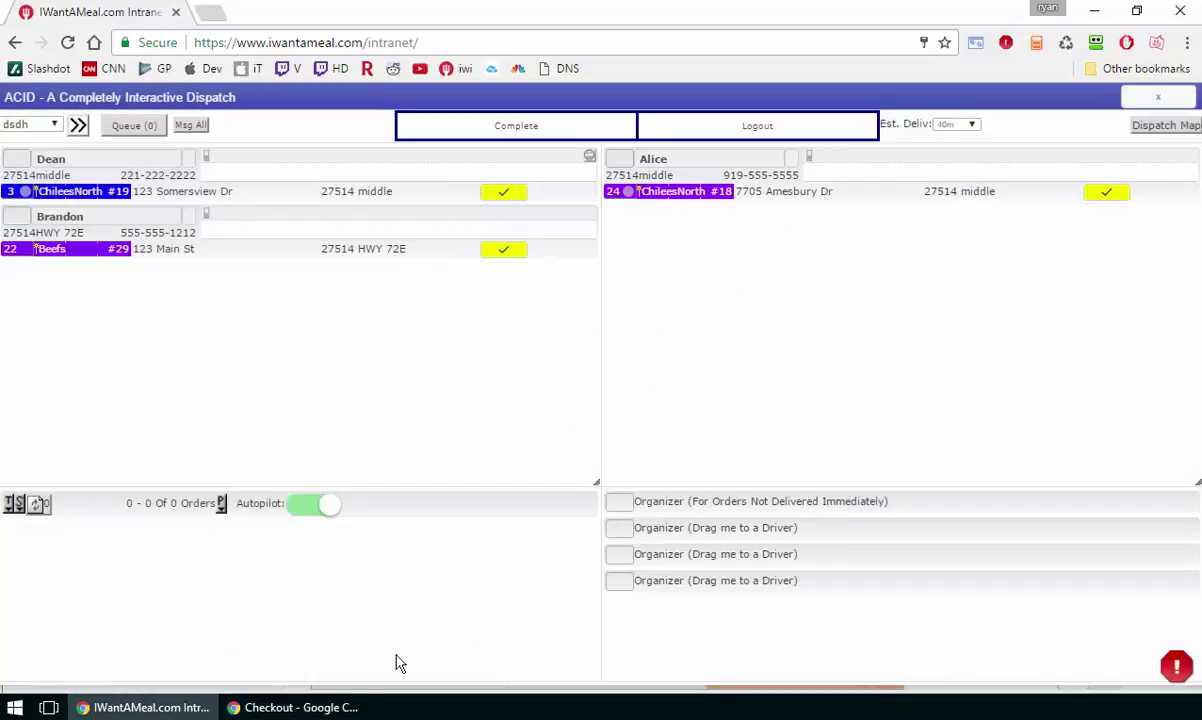
# - Submit another checkout order and view it waiting in the dispatch queue as Beefs #30, $26.55
pyautogui.click(310, 707)
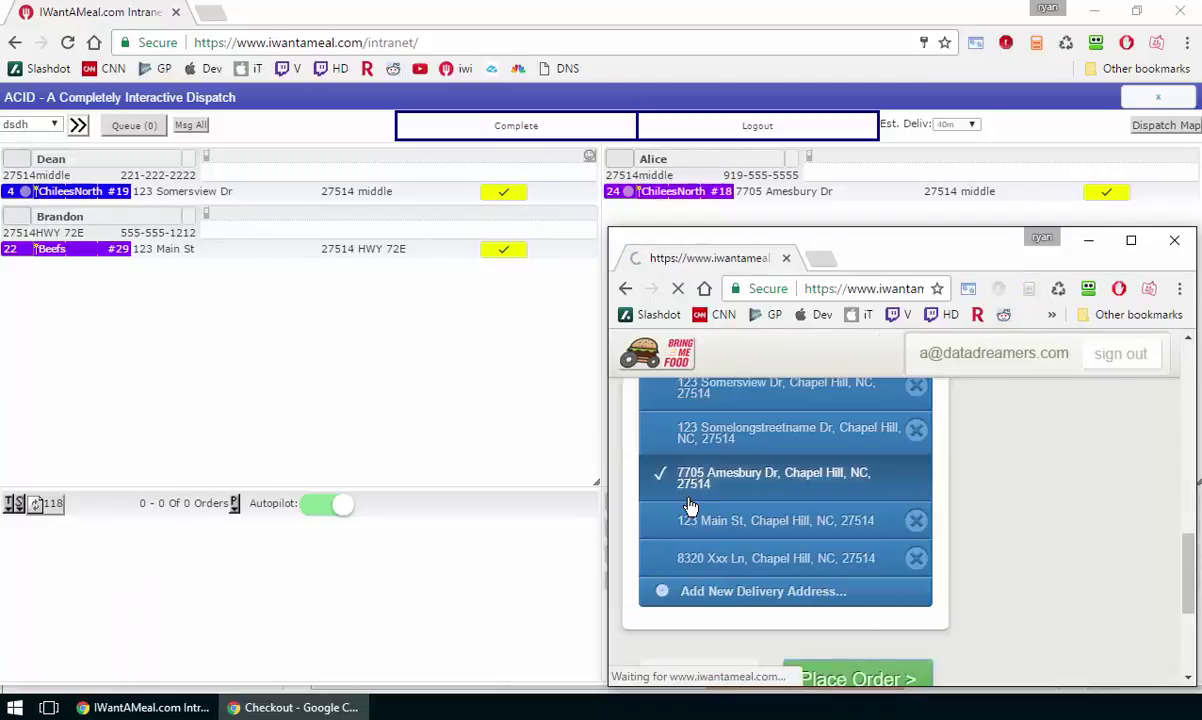
pyautogui.click(391, 388)
pyautogui.click(130, 124)
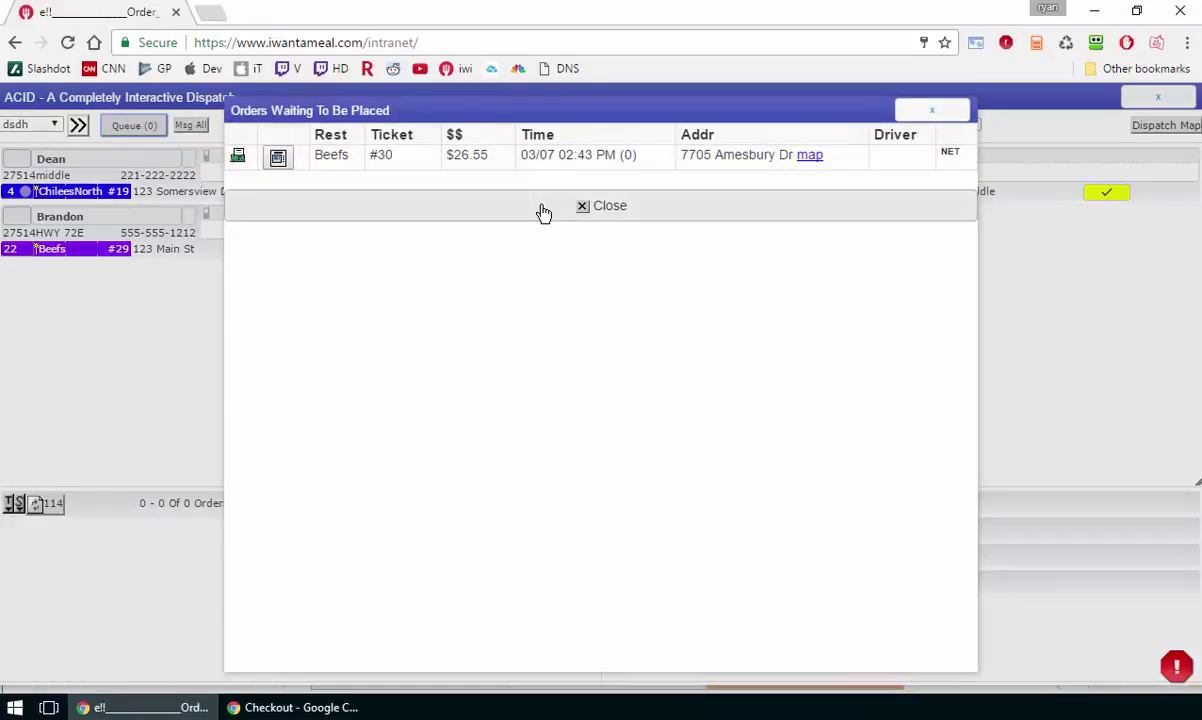
# - Close the queue, clear the right-hand driver's old ChileesNorth order, and open Beefs #30's details
pyautogui.click(543, 211)
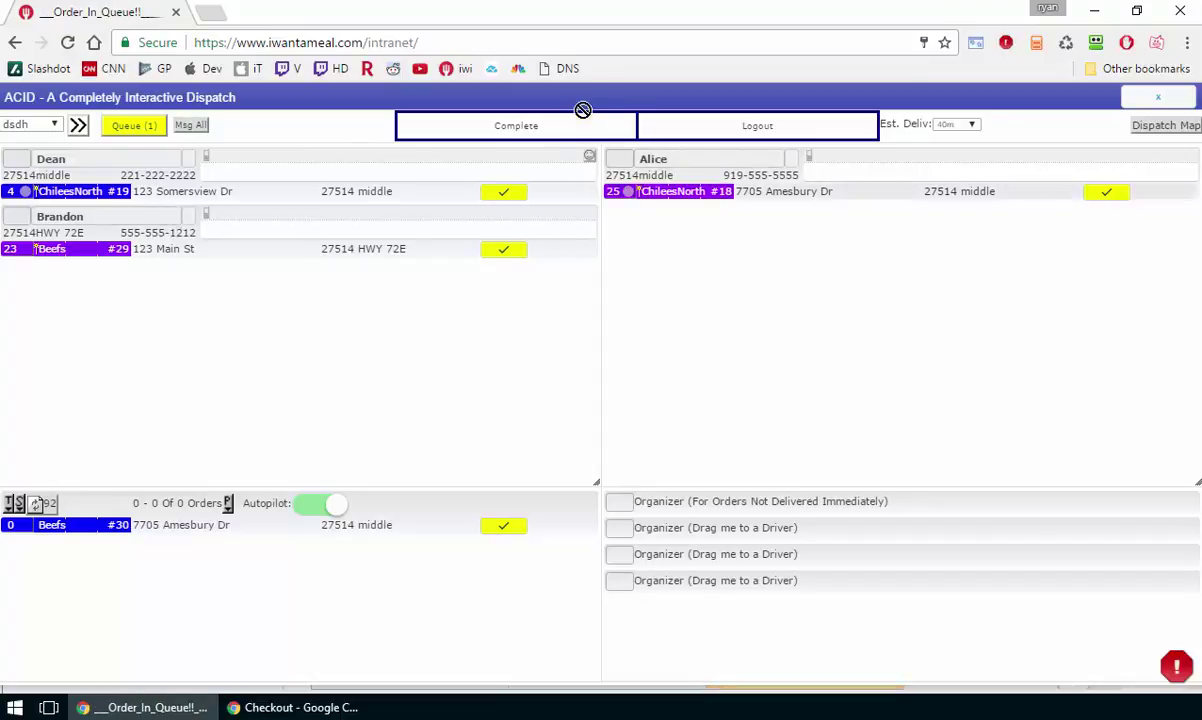
pyautogui.click(576, 130)
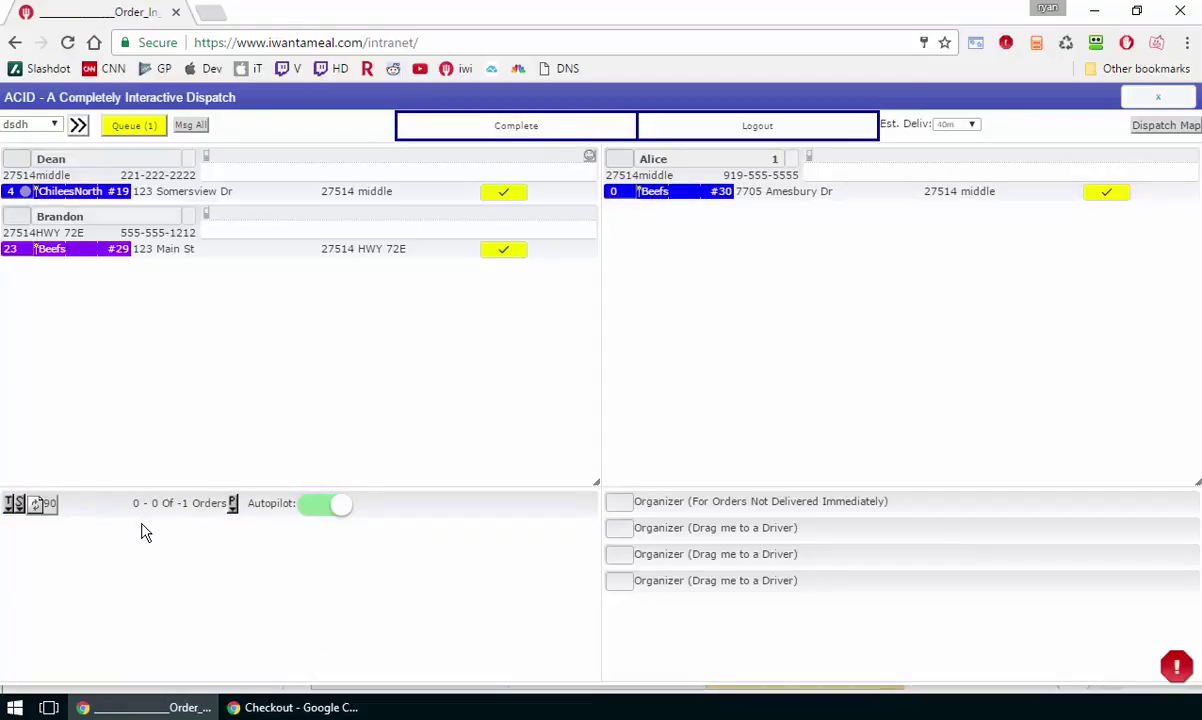
pyautogui.click(688, 195)
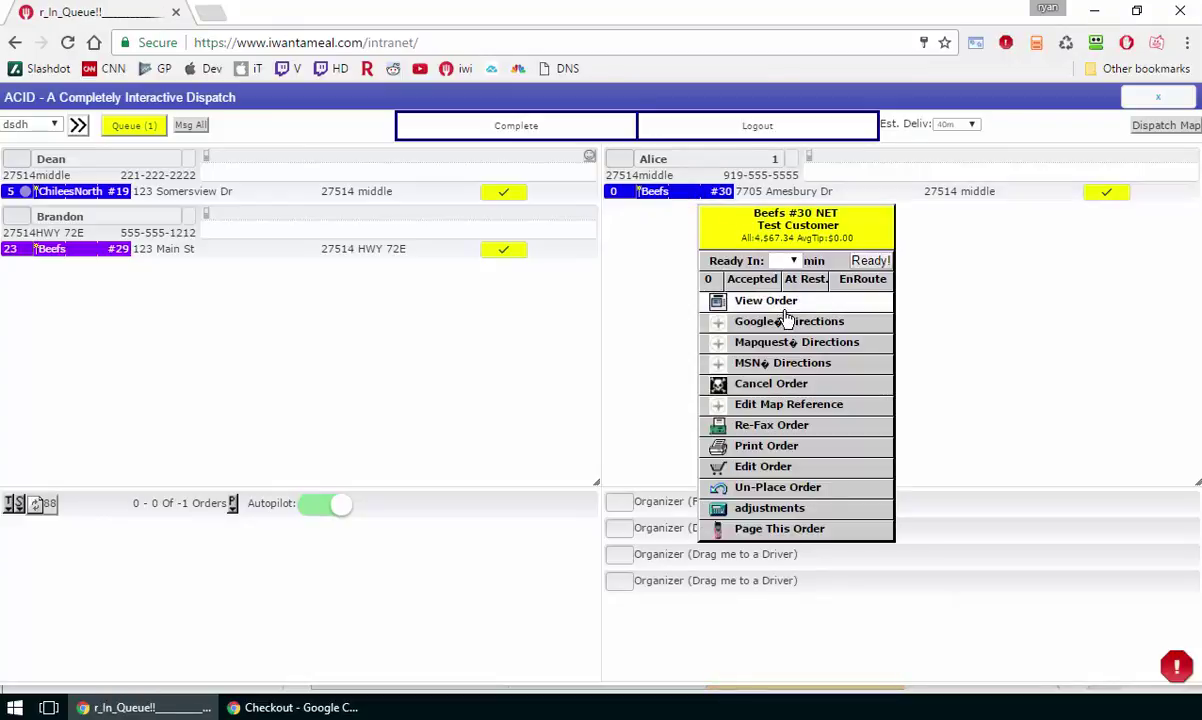
pyautogui.click(738, 301)
# - Check the Beefs #30 history shows it called in and paged, then close both dialogs
pyautogui.click(580, 468)
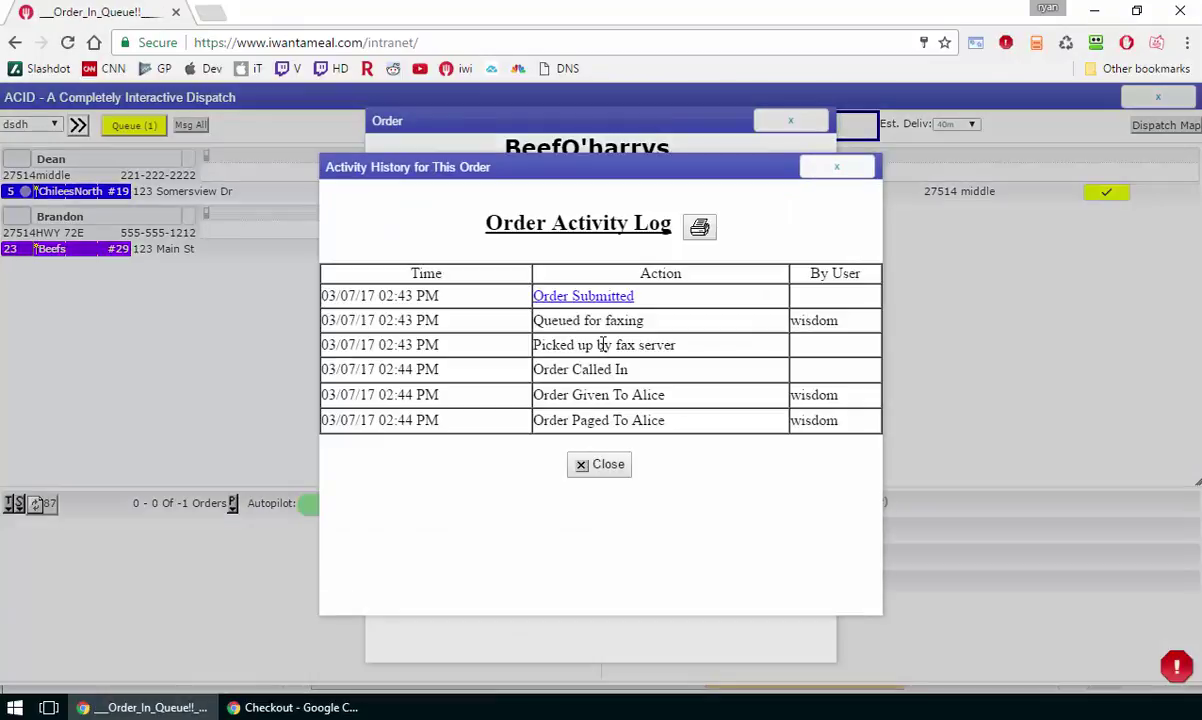
pyautogui.moveTo(557, 320); pyautogui.dragTo(633, 394)
pyautogui.click(600, 370)
pyautogui.doubleClick(604, 370)
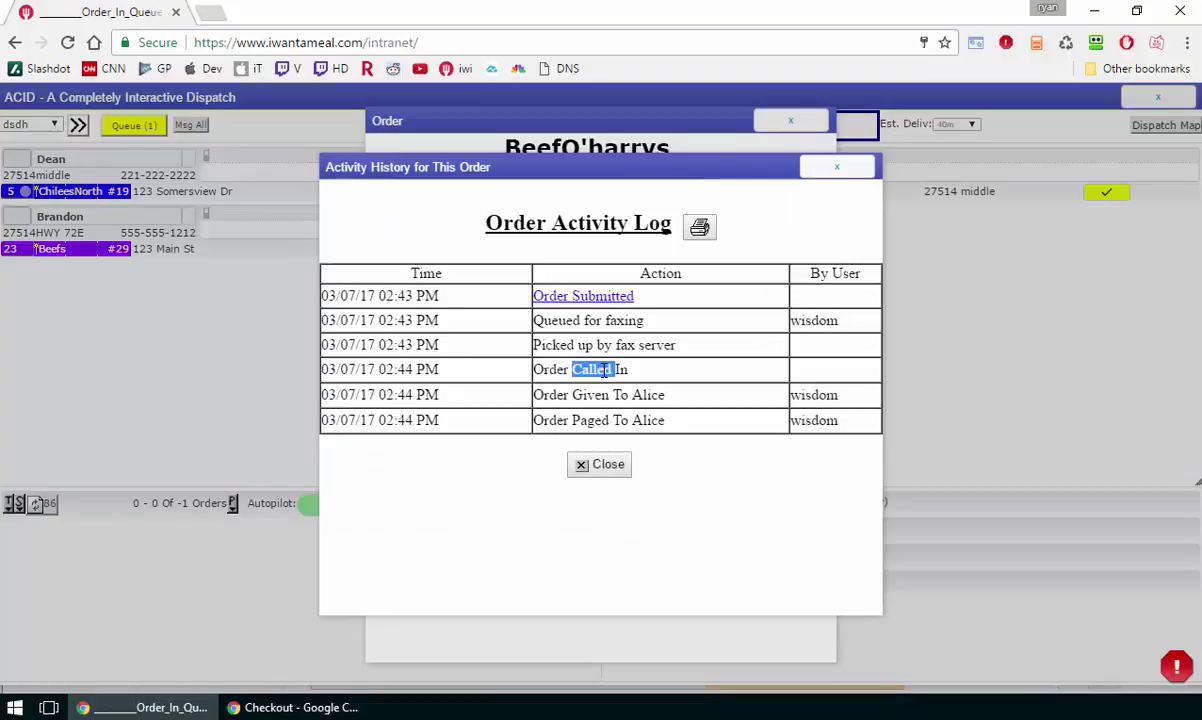
pyautogui.click(836, 167)
pyautogui.click(790, 121)
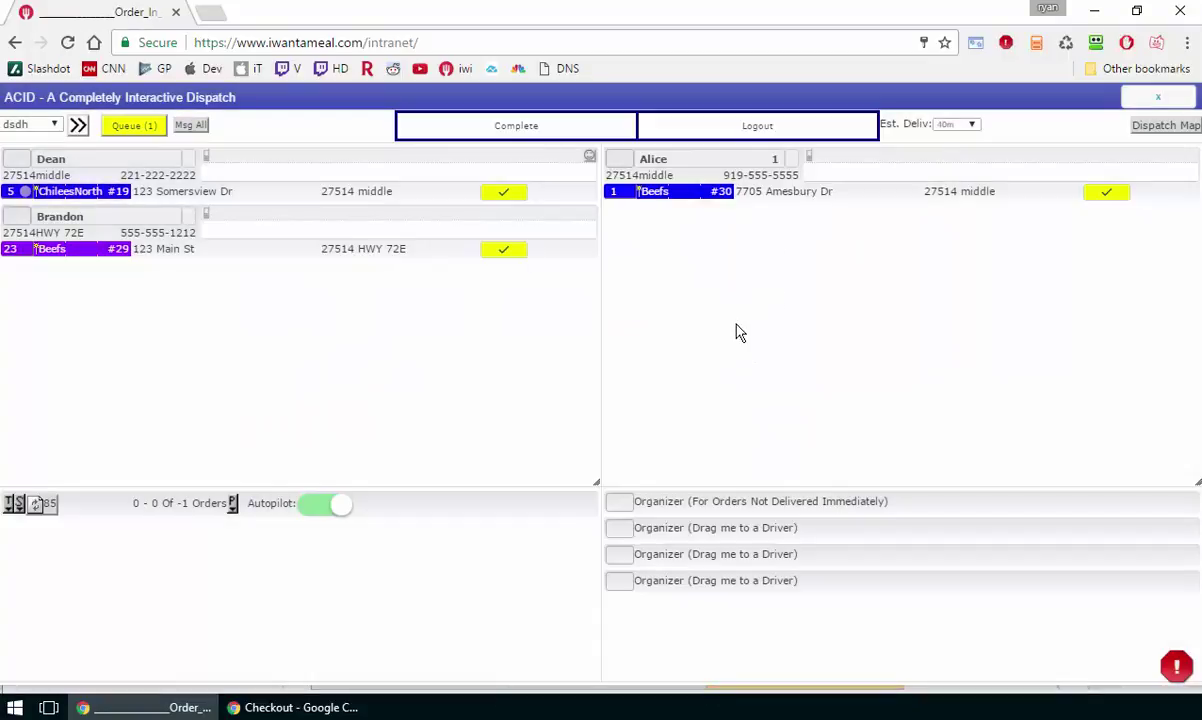